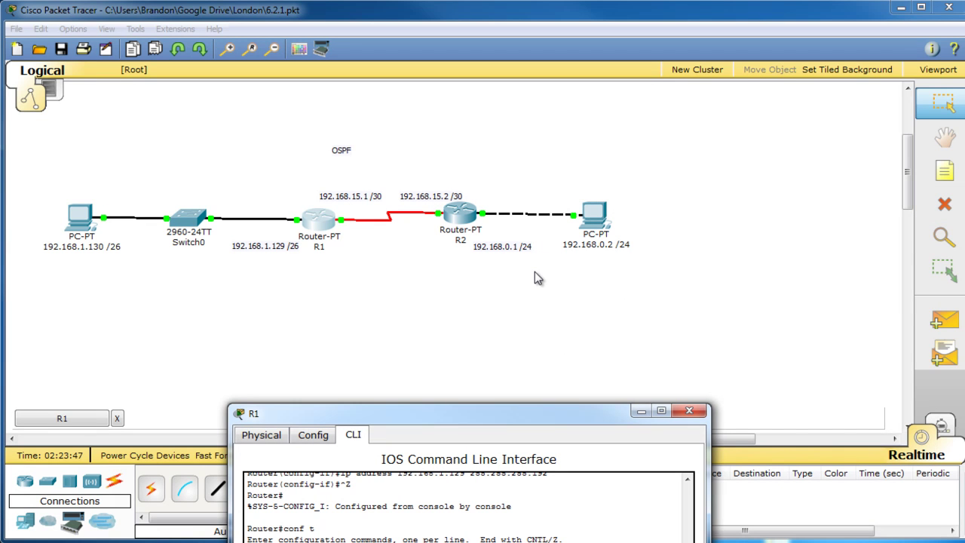
Step: On R1, enter global configuration mode with conf t and start OSPF process 1
left_click_drag(286, 309, 503, 151)
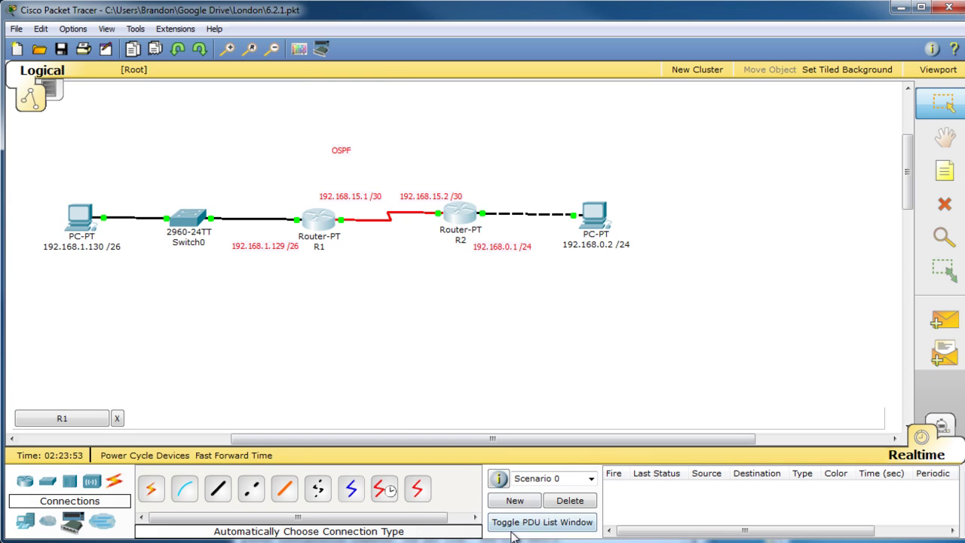
key("alt+Tab")
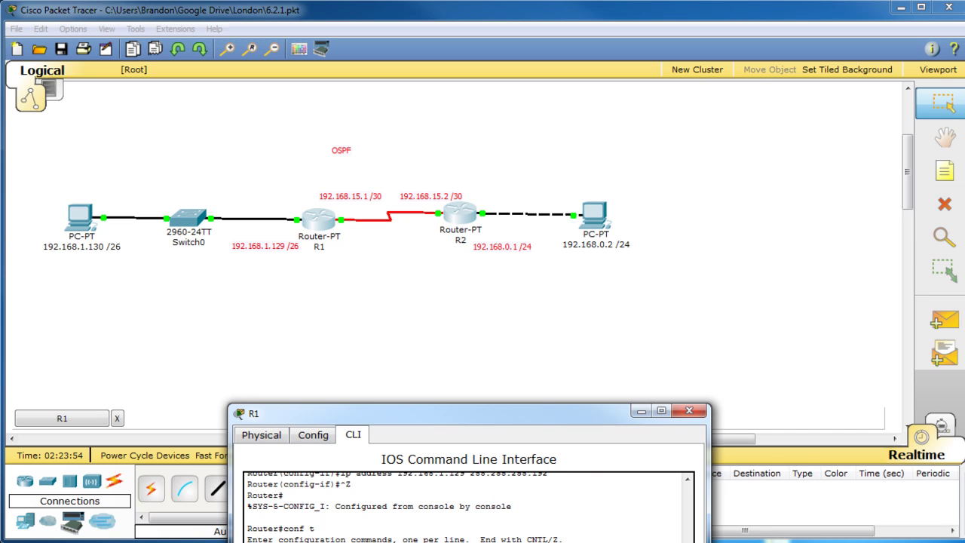
left_click_drag(500, 411, 715, 118)
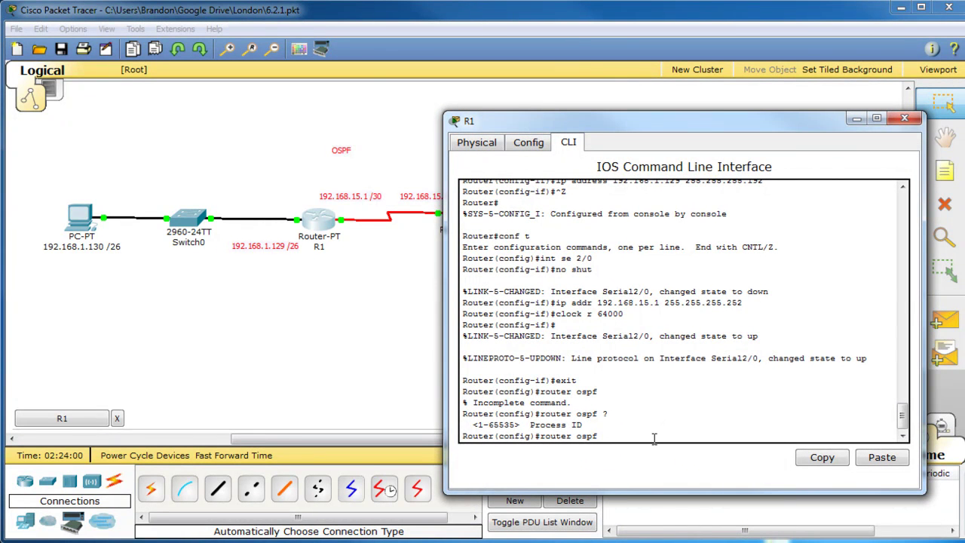
key("ctrl+z")
key("Return")
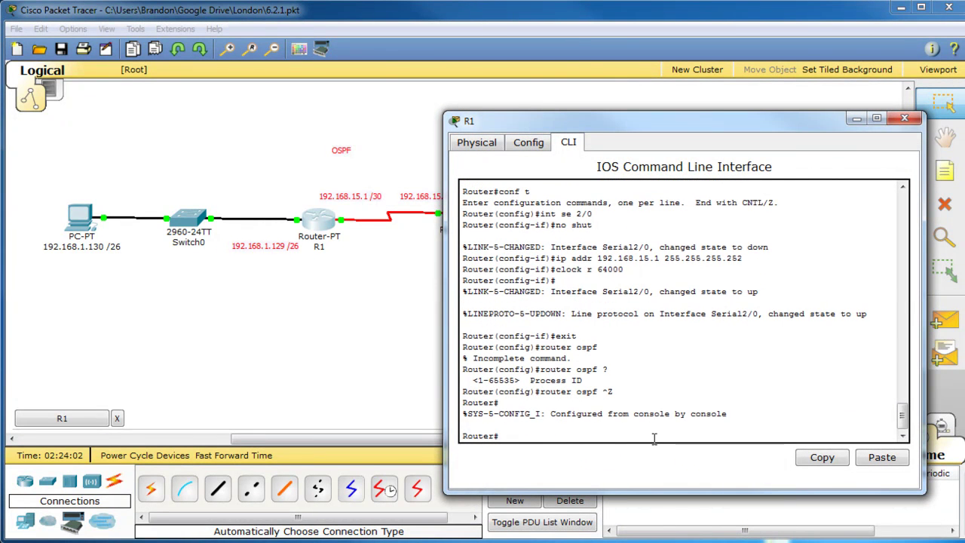
type("conf t")
key("Return")
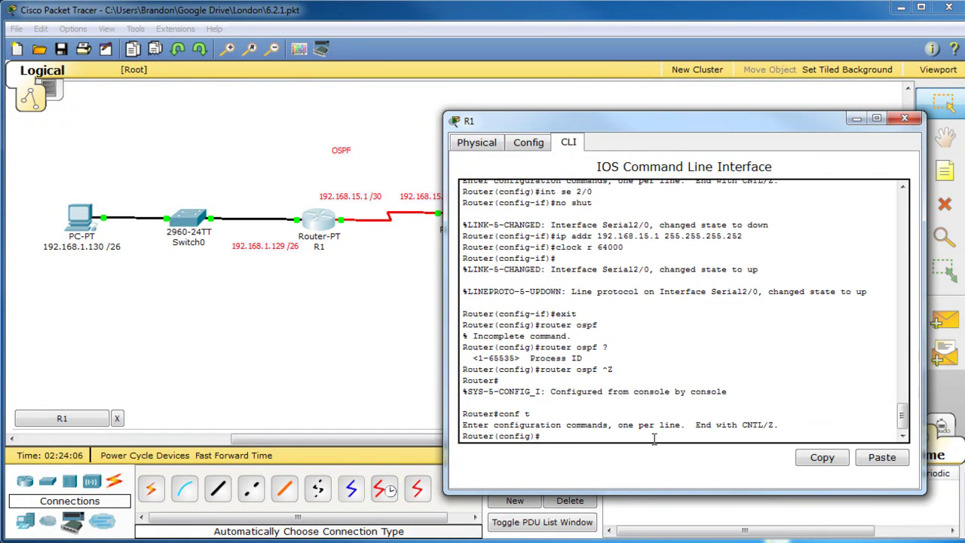
type("router ospf")
type("1")
key("Return")
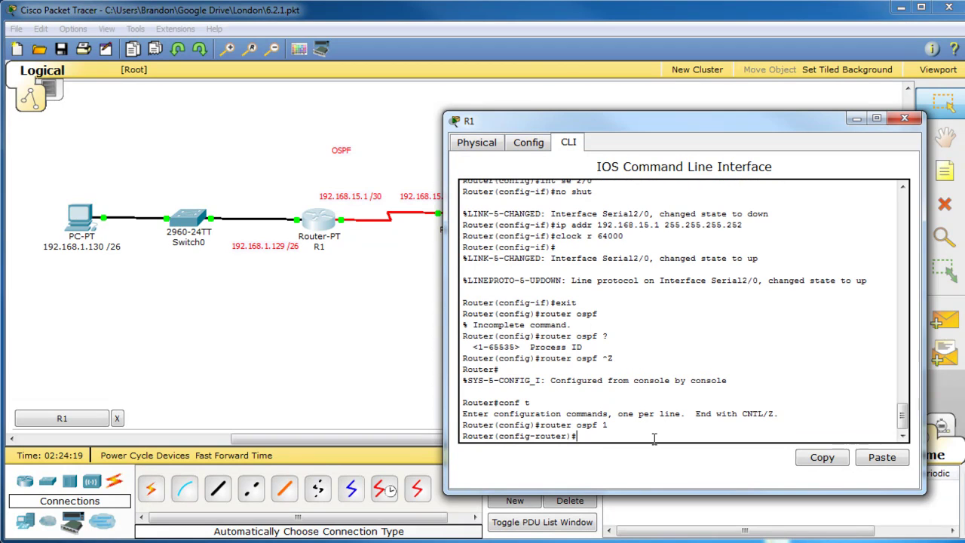
Step: Exit the OSPF configuration on R1 and re-enter router ospf 1
type("router o")
key("BackSpace")
key("BackSpace")
key("BackSpace")
key("BackSpace")
key("BackSpace")
key("BackSpace")
key("BackSpace")
key("BackSpace")
type("exit")
key("Return")
type("router ospf")
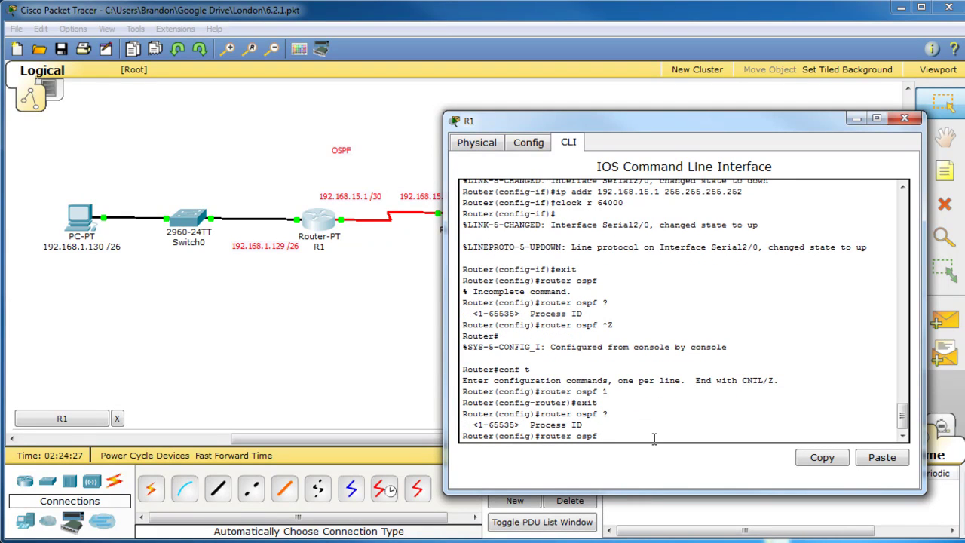
type(" ?1")
key("Return")
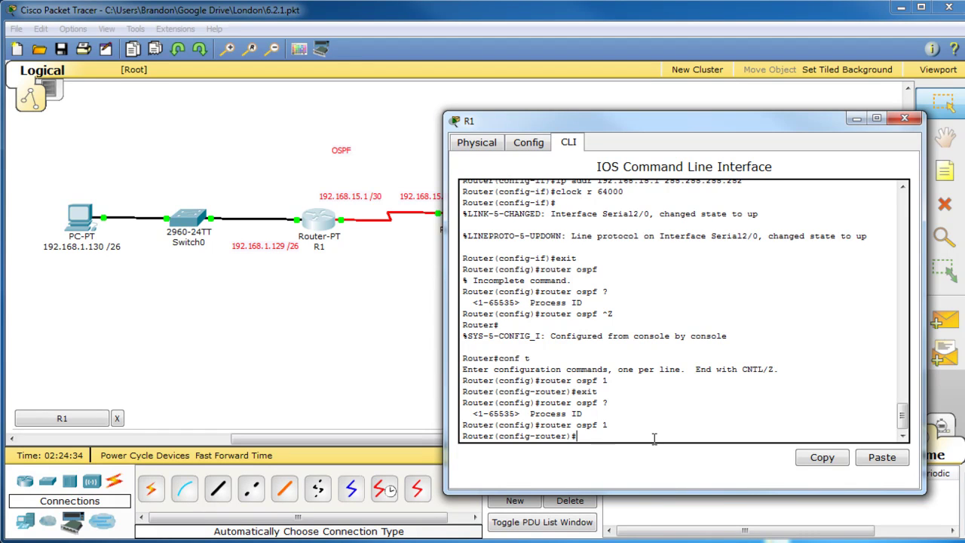
Step: Add network 192.168.1.129 0.0.0.63 to OSPF area 0 on R1
type("network")
left_click(647, 426)
type("192.168.1.129")
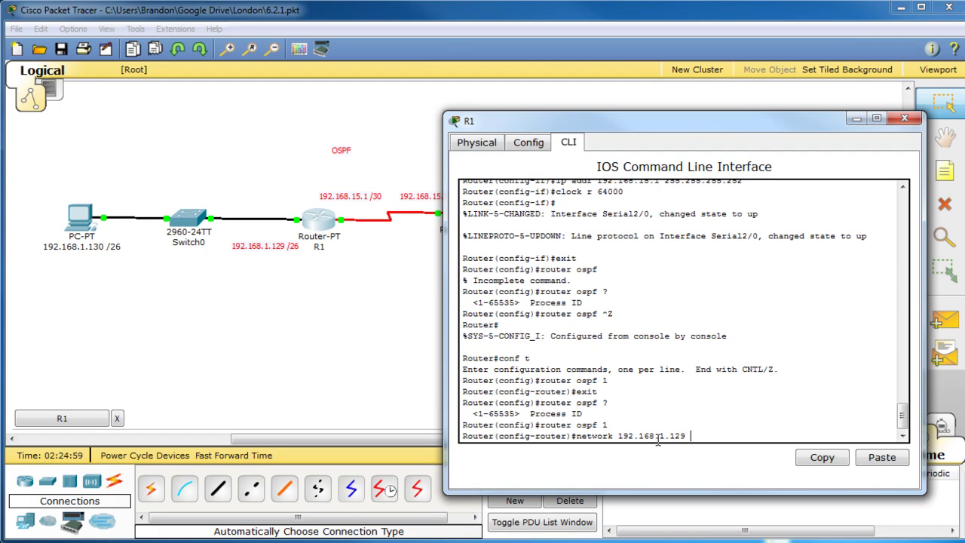
type("0.0.0.63")
type("area 0")
key("Return")
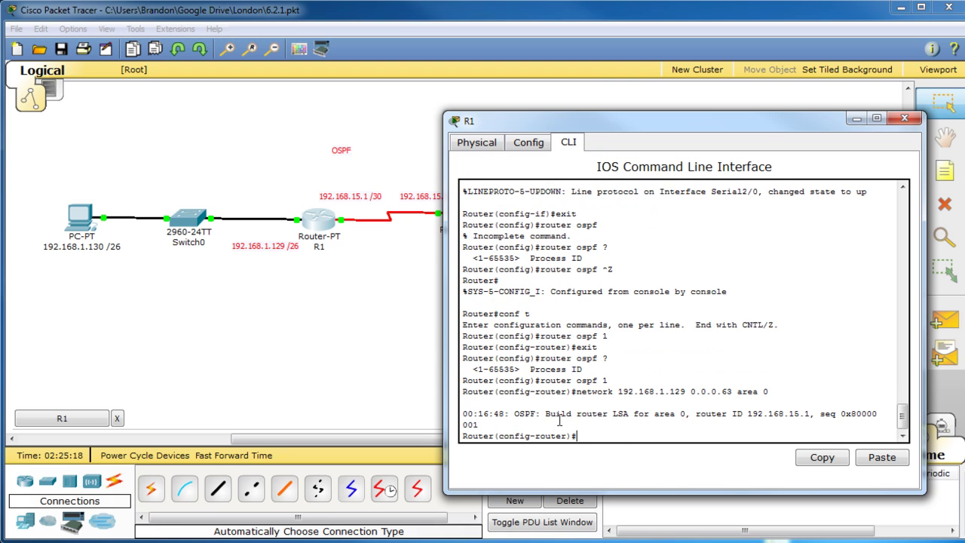
Step: Add network 192.168.15.1 0.0.0.3 to OSPF area 0 on R1
left_click_drag(528, 422, 681, 450)
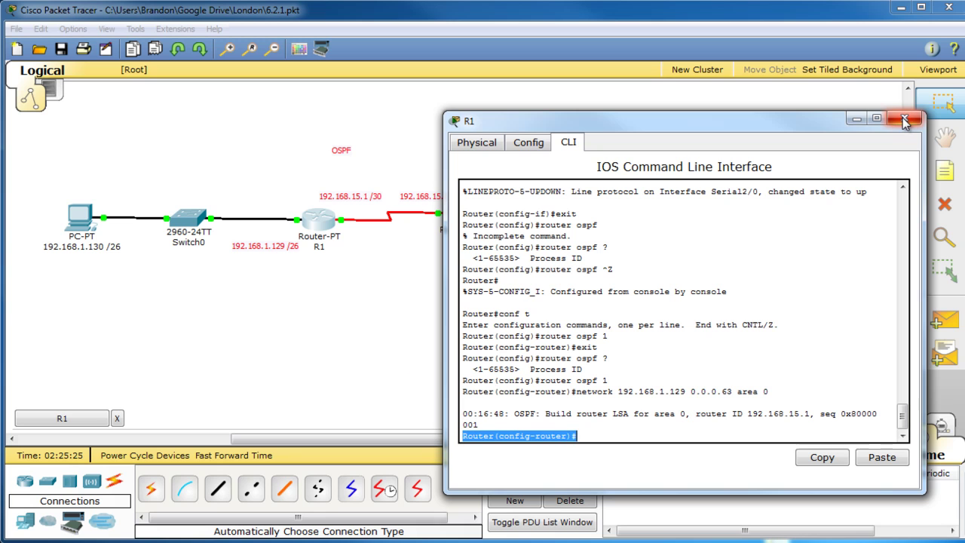
left_click(620, 436)
type("network")
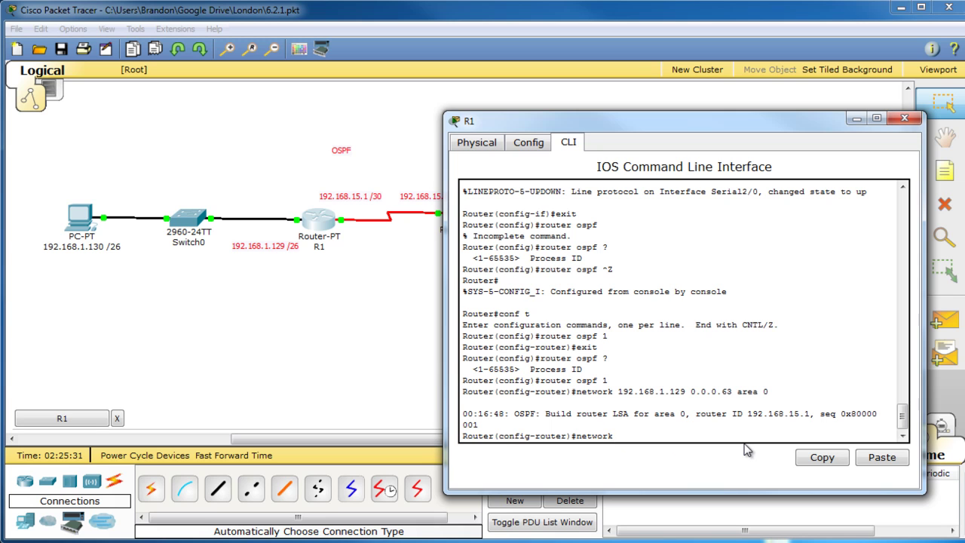
type(" 192.168.15.1 0.0.0.3 area 0")
key("Return")
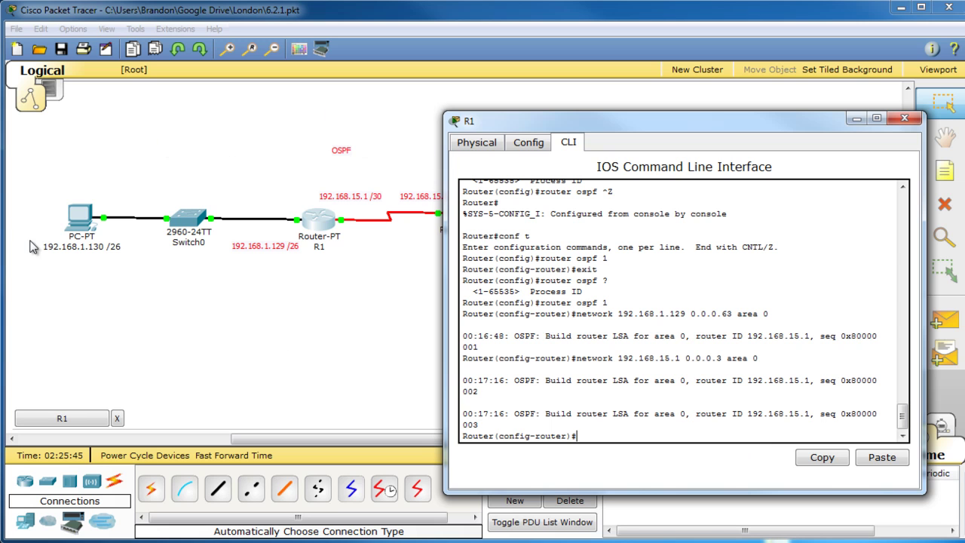
Step: Close R1's console and open R2's CLI, placing its window beside the topology
left_click(857, 118)
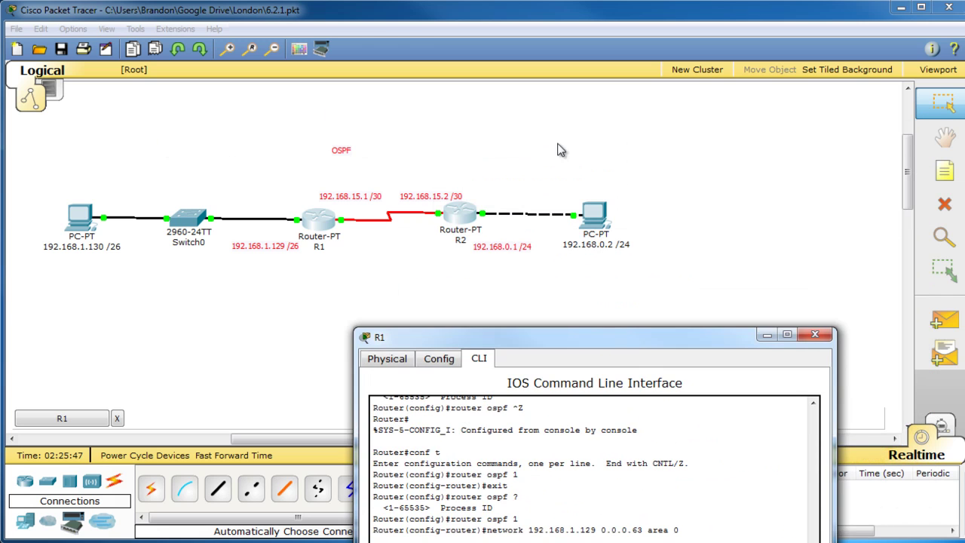
left_click_drag(703, 108, 509, 222)
left_click(62, 418)
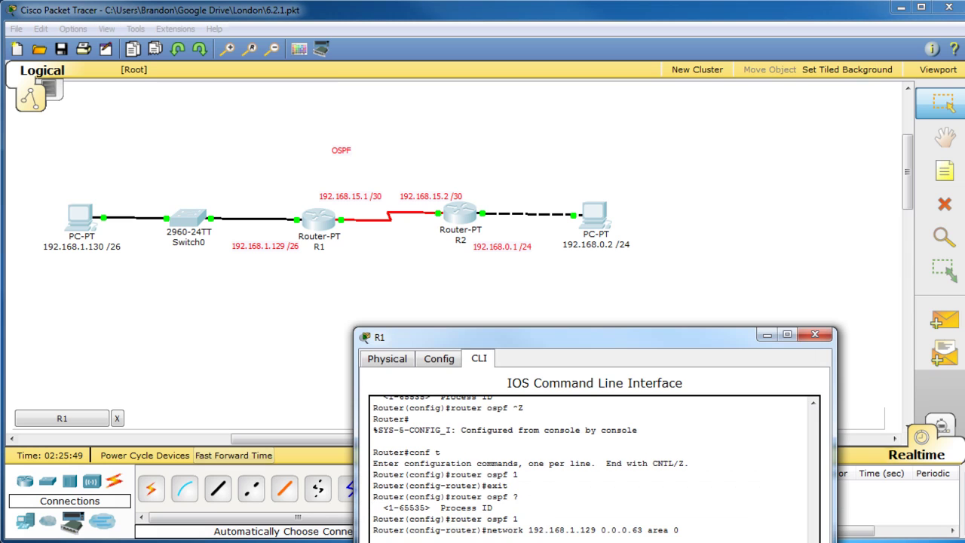
left_click(815, 334)
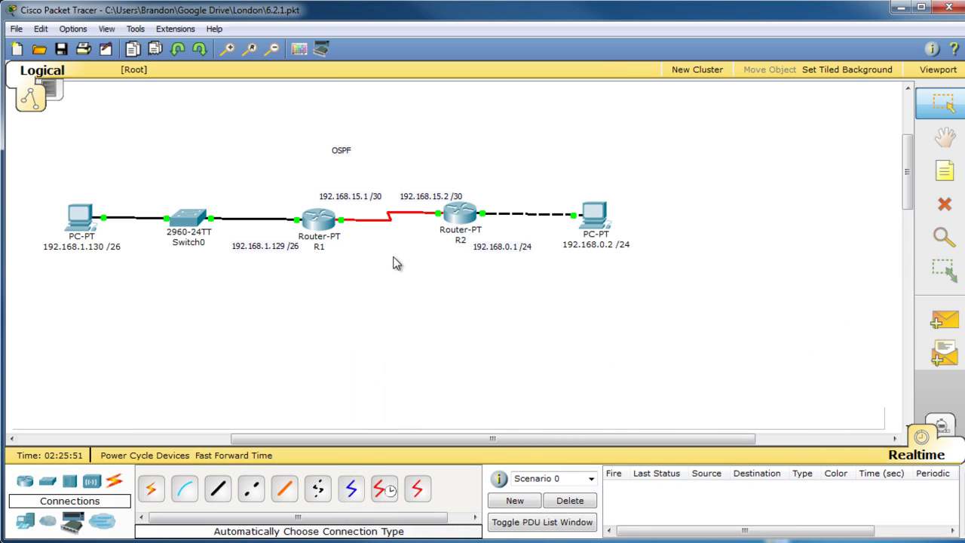
left_click(465, 217)
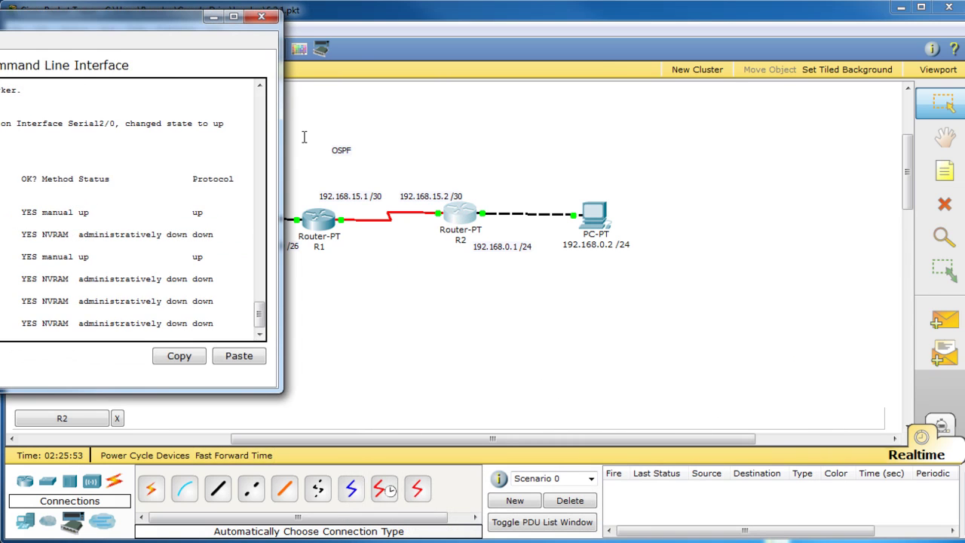
left_click_drag(107, 35, 777, 132)
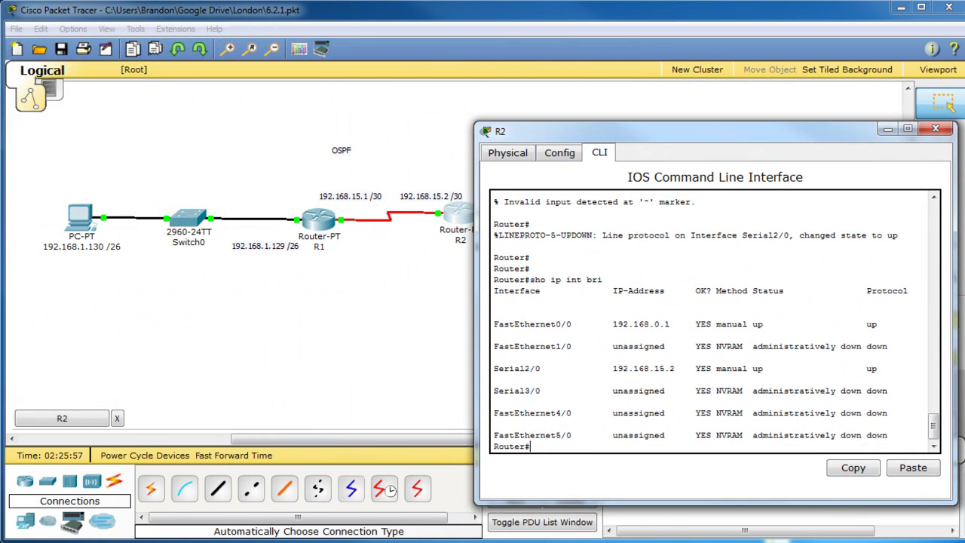
Step: On R2, enter global configuration mode and start OSPF process 1
type("conf t")
key("Return")
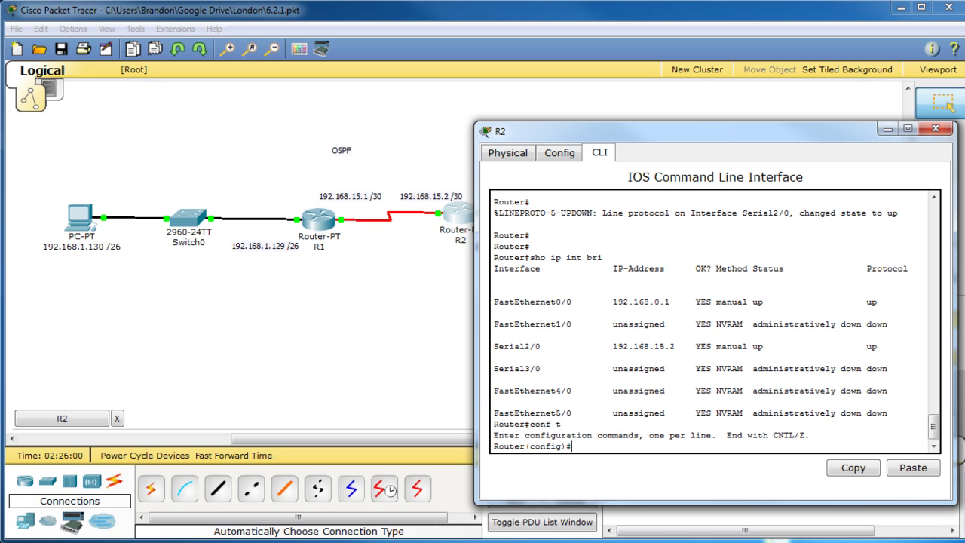
type("router ospf")
key("Return")
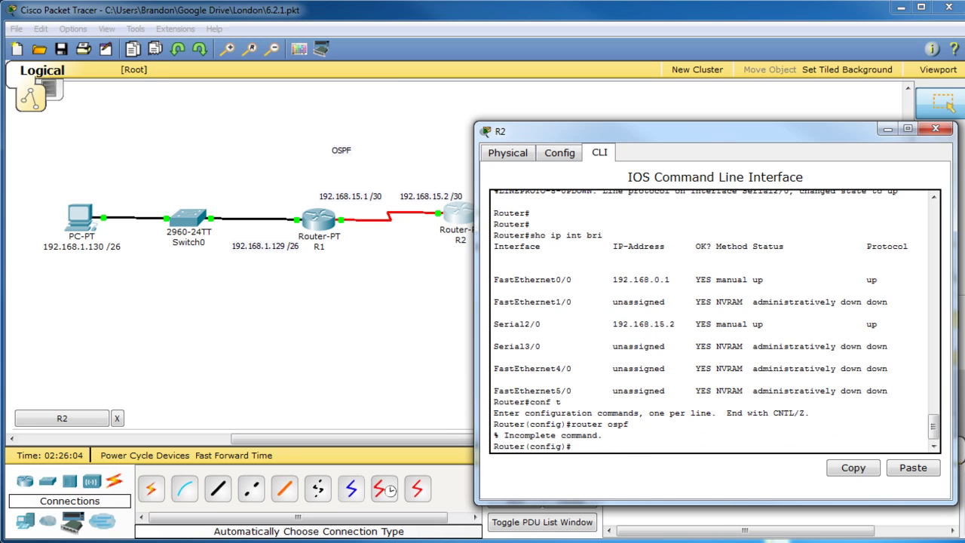
key("Up")
type("1")
key("Return")
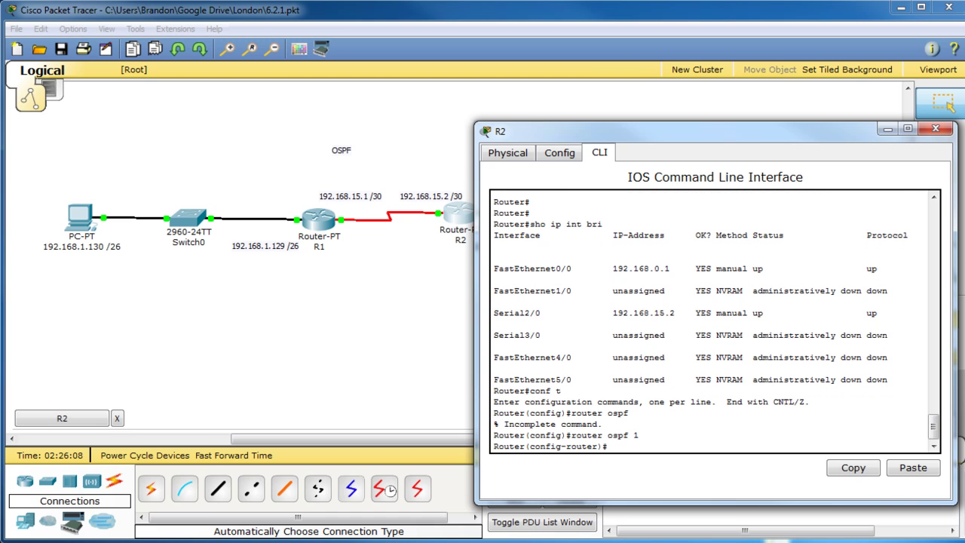
Step: Advertise 192.168.15.2 0.0.0.3 and 192.168.0.1 0.0.0.255 in area 0 on R2
type("network 192.168.15.2 0.0.0.")
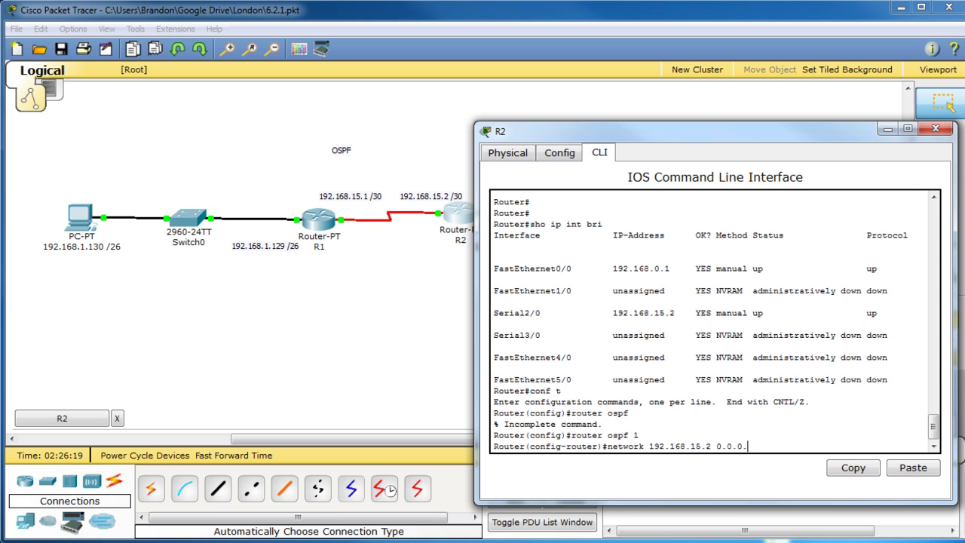
type("3 area 0")
key("Return")
type("ne")
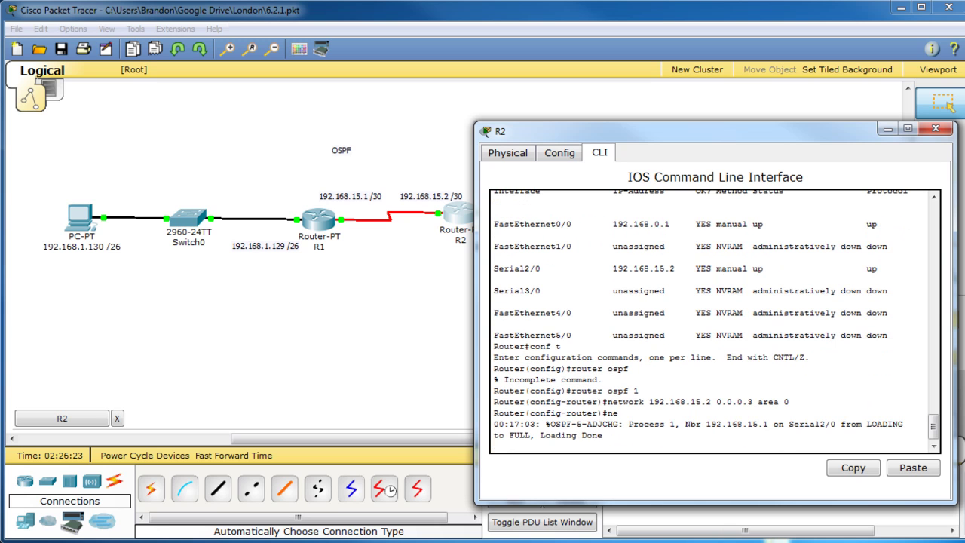
left_click_drag(823, 138, 329, 126)
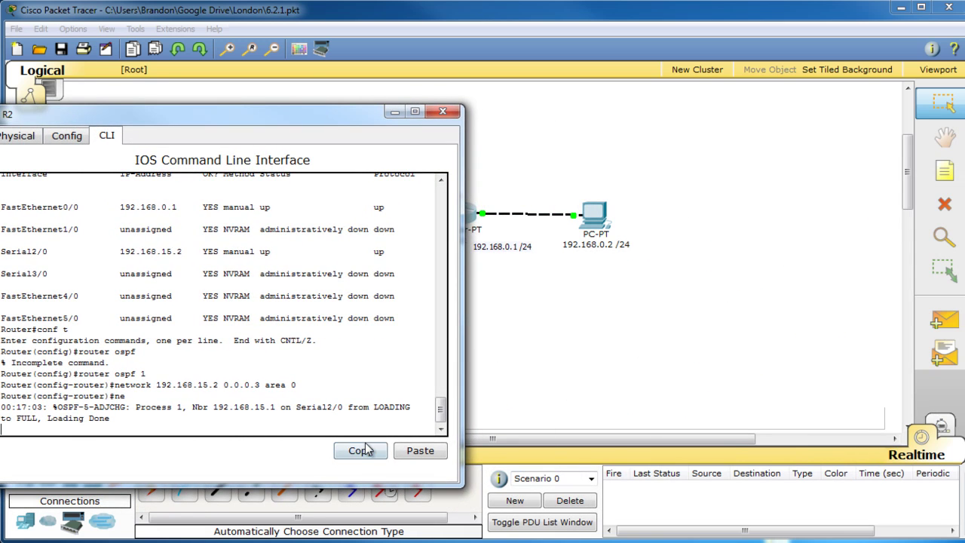
key("Return")
type("n")
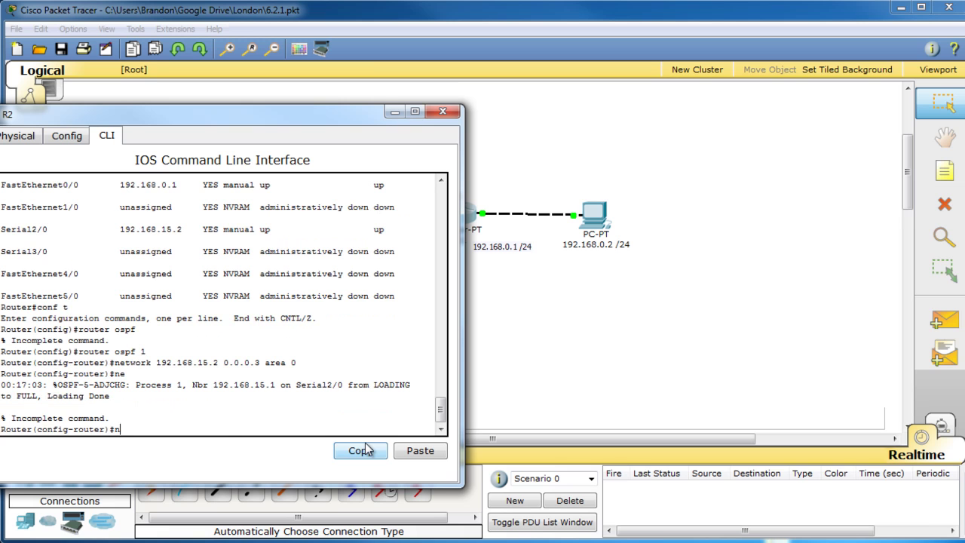
type("etwork 192.168.0.1 0.0")
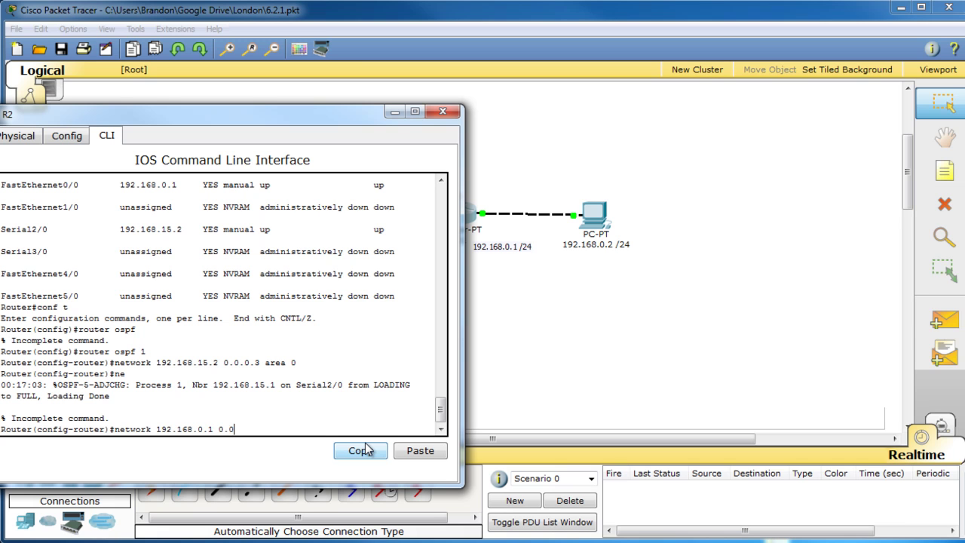
type(".0.255 area 0")
key("Return")
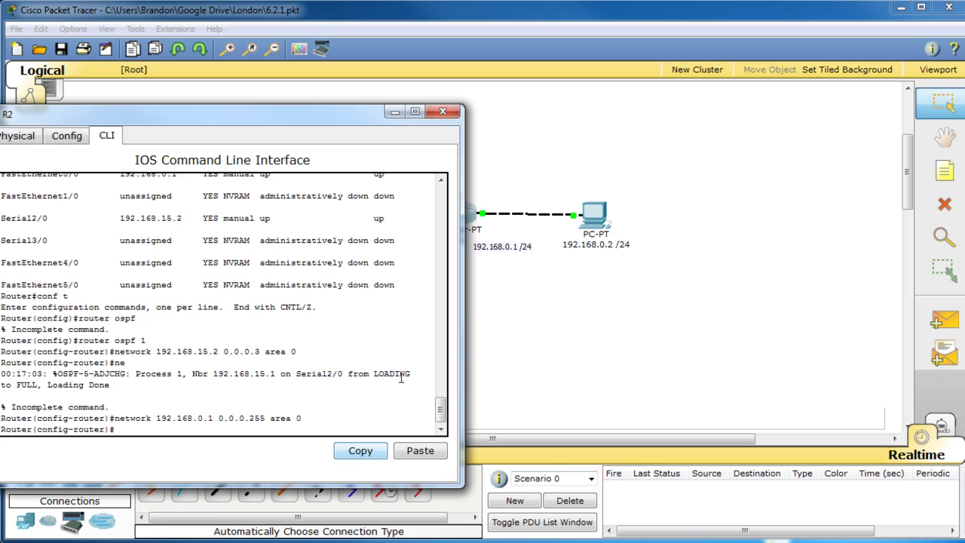
left_click(442, 111)
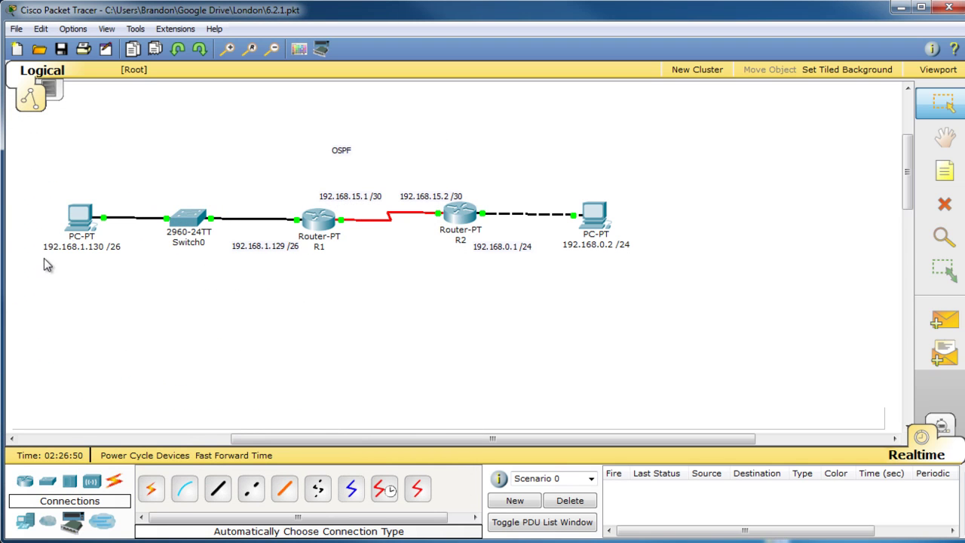
left_click(79, 218)
left_click_drag(194, 76, 630, 263)
left_click_drag(638, 257, 691, 163)
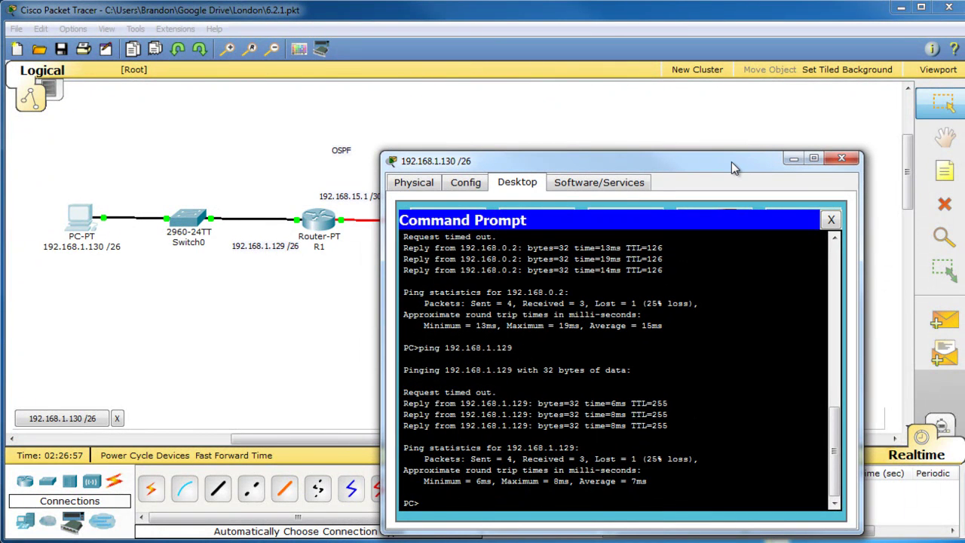
type("ping 192.168.0.2")
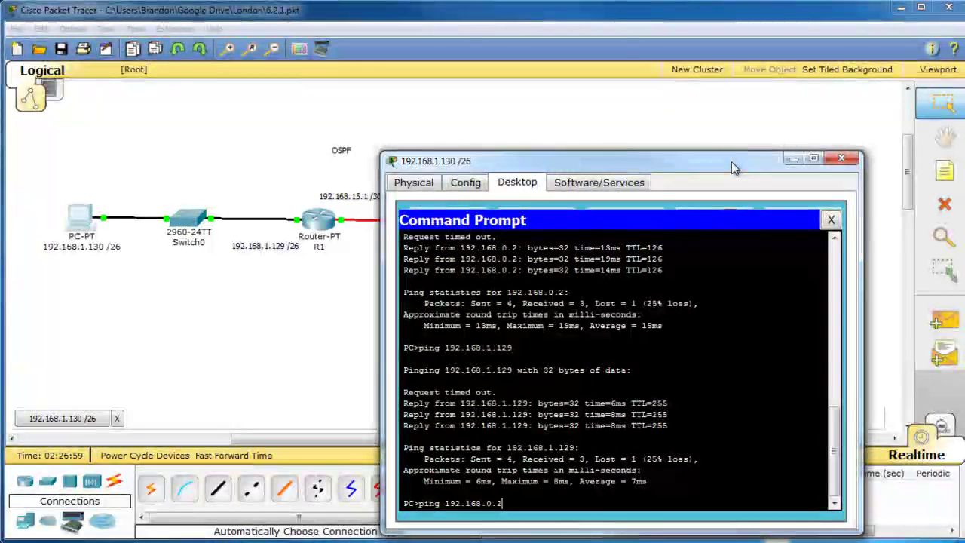
key("Return")
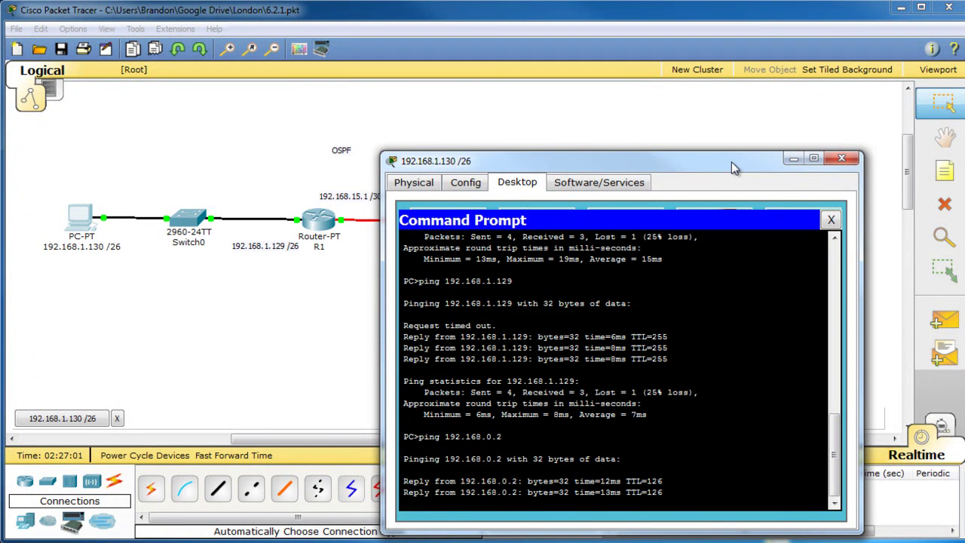
left_click(841, 159)
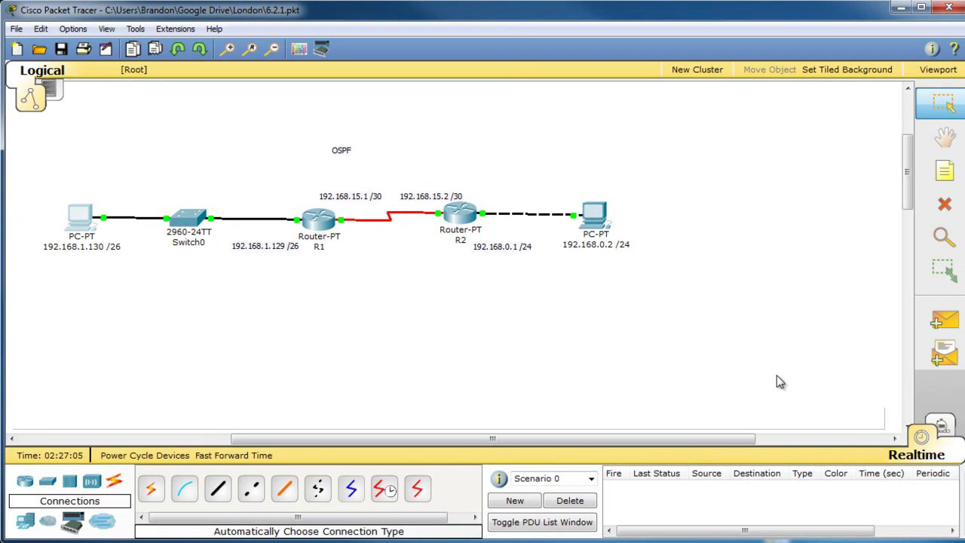